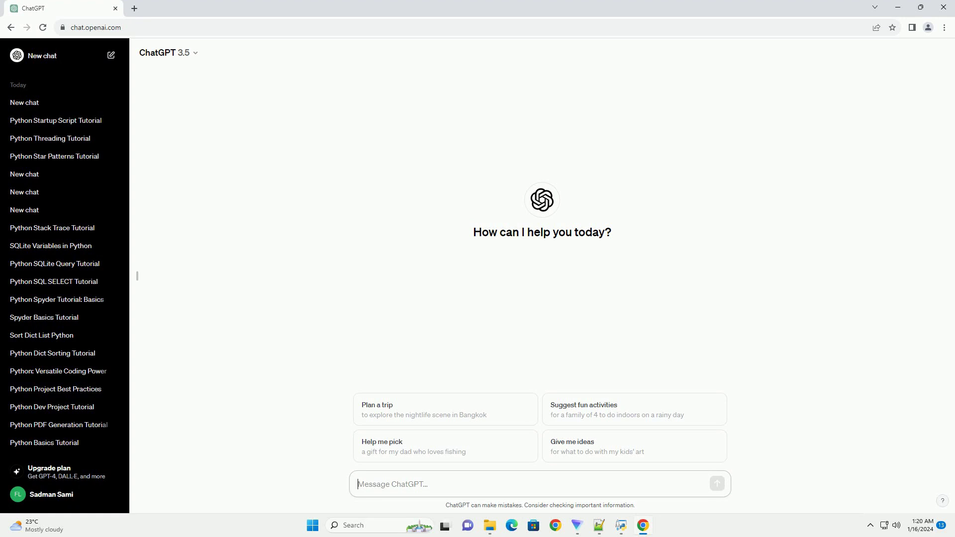
Step: Paste the Python dictionary value-switching tutorial request into ChatGPT and send it
text(write an informative tutorial about python switch variable values with code example)
key(Return)
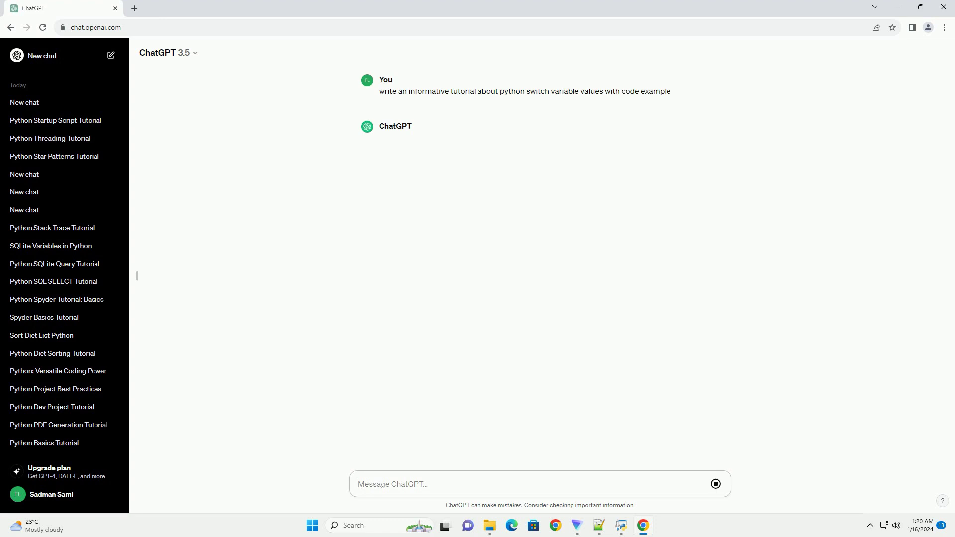